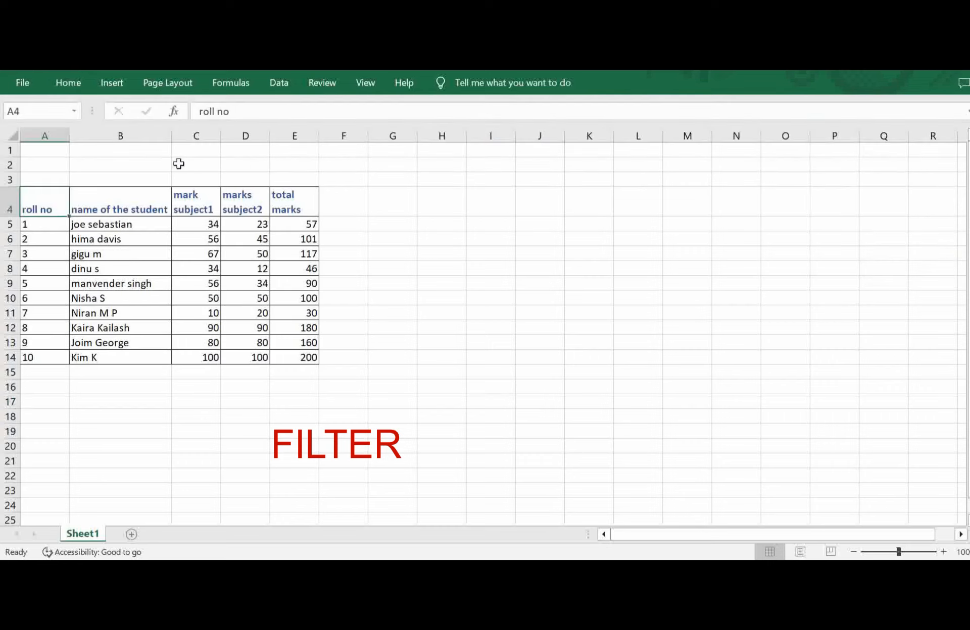
- Add filters to the header row of the student marks table in A4:E14
drag(41, 202, 294, 357)
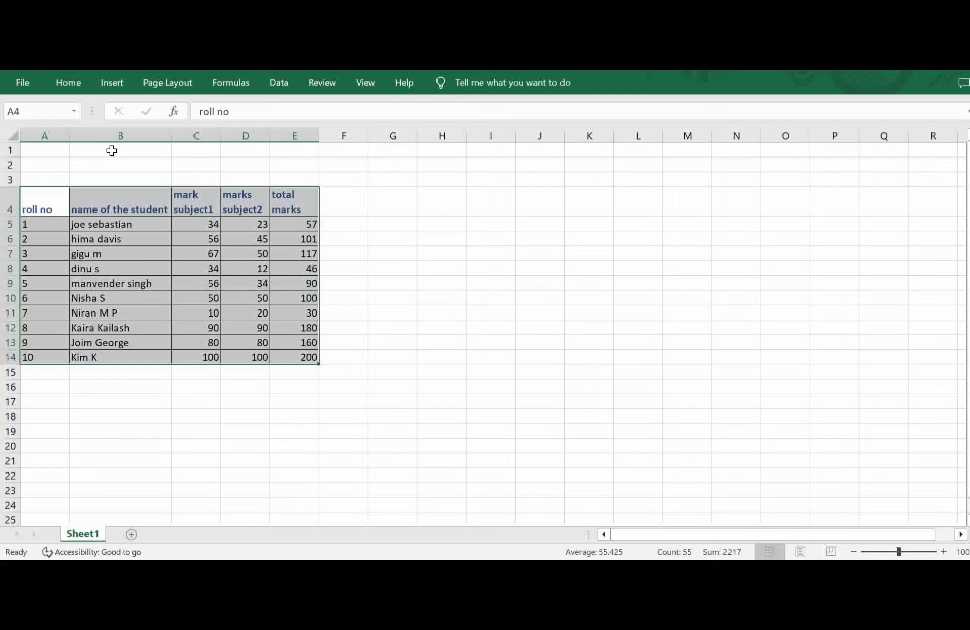
click(69, 86)
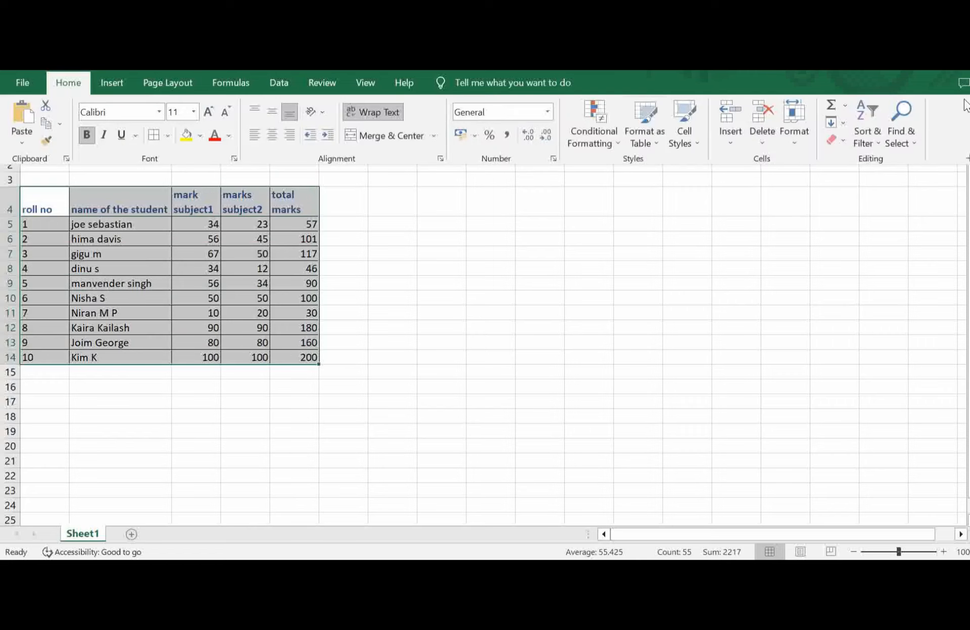
click(872, 141)
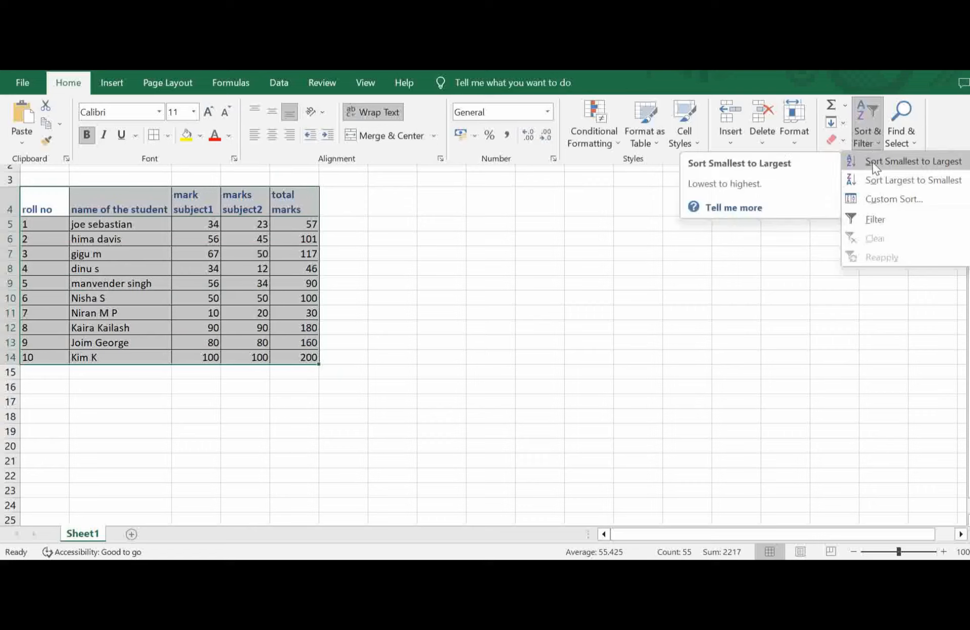
click(894, 227)
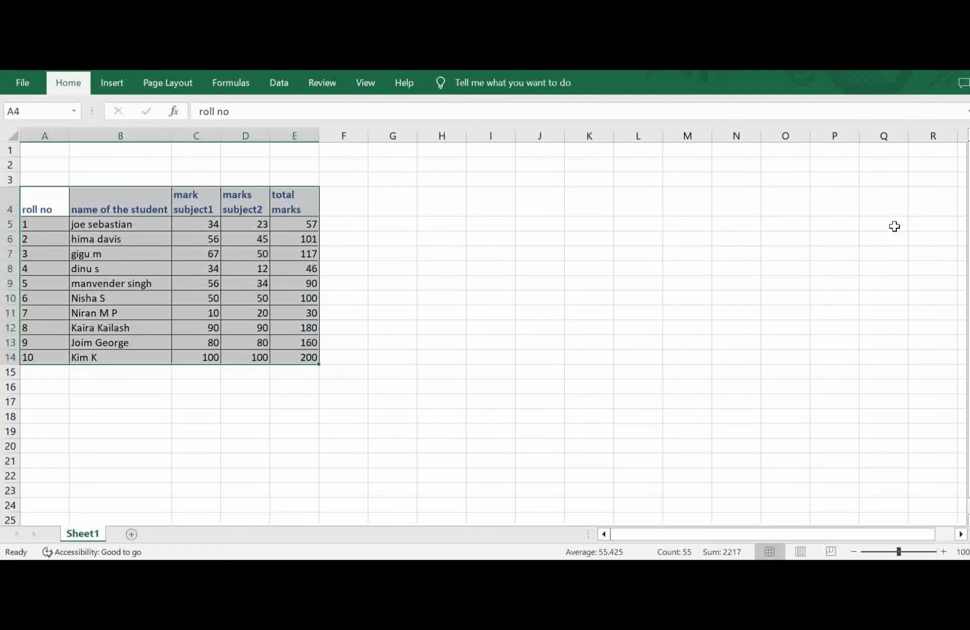
click(412, 287)
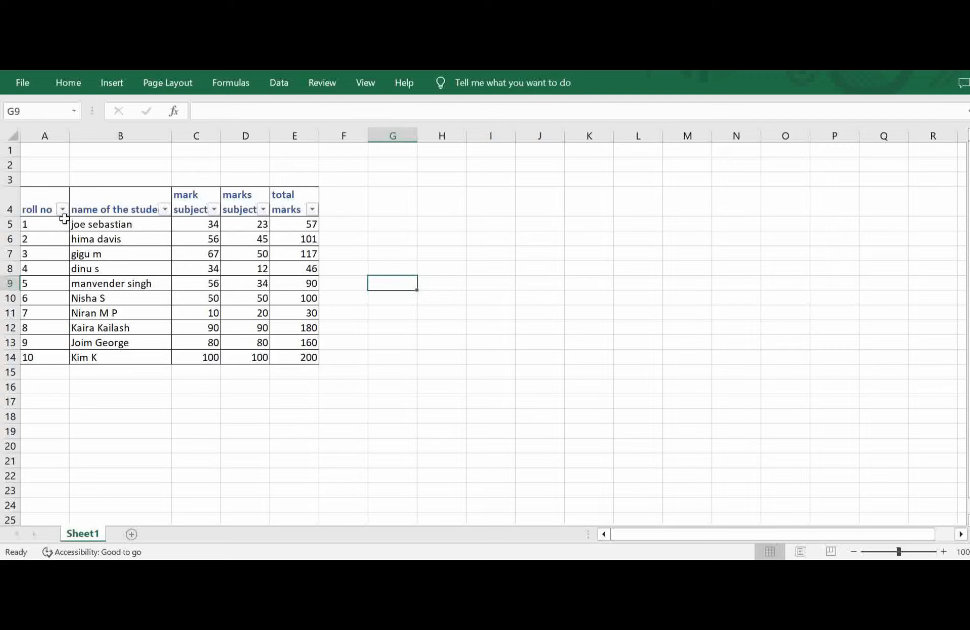
- Filter the mark subject1 column to show only the value 50, and clear that filter again
click(215, 209)
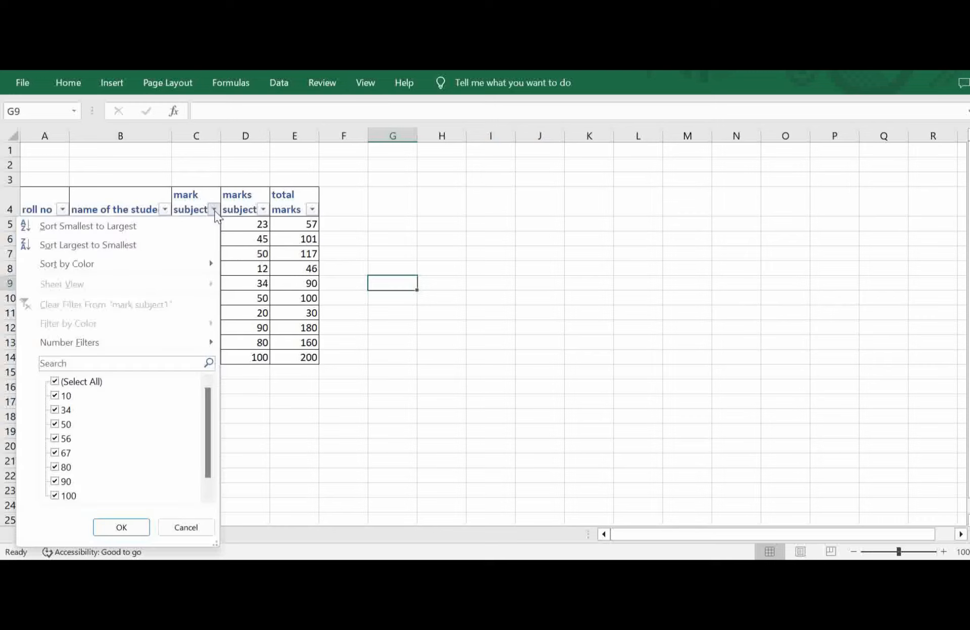
click(56, 381)
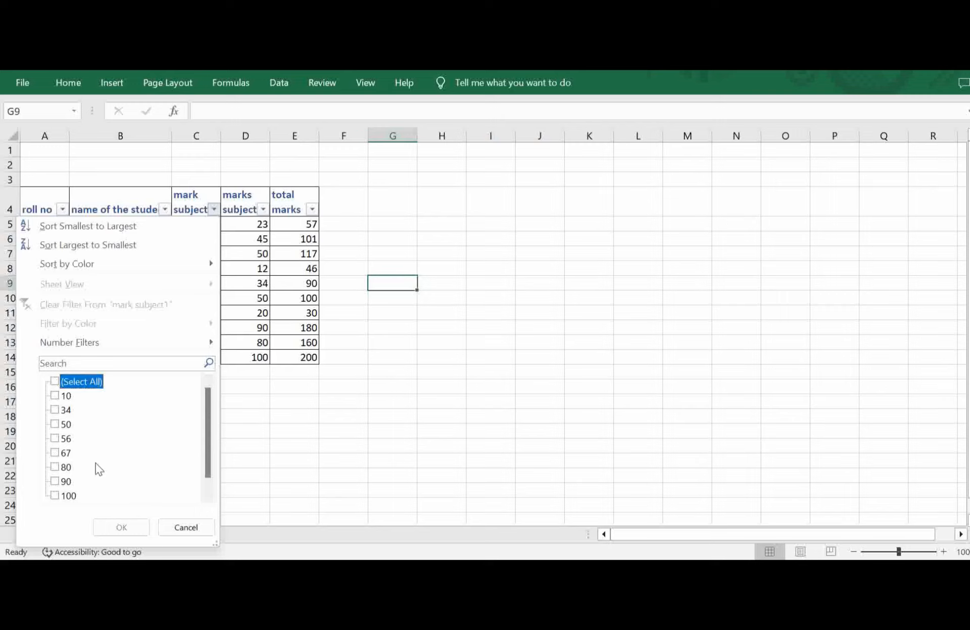
click(55, 425)
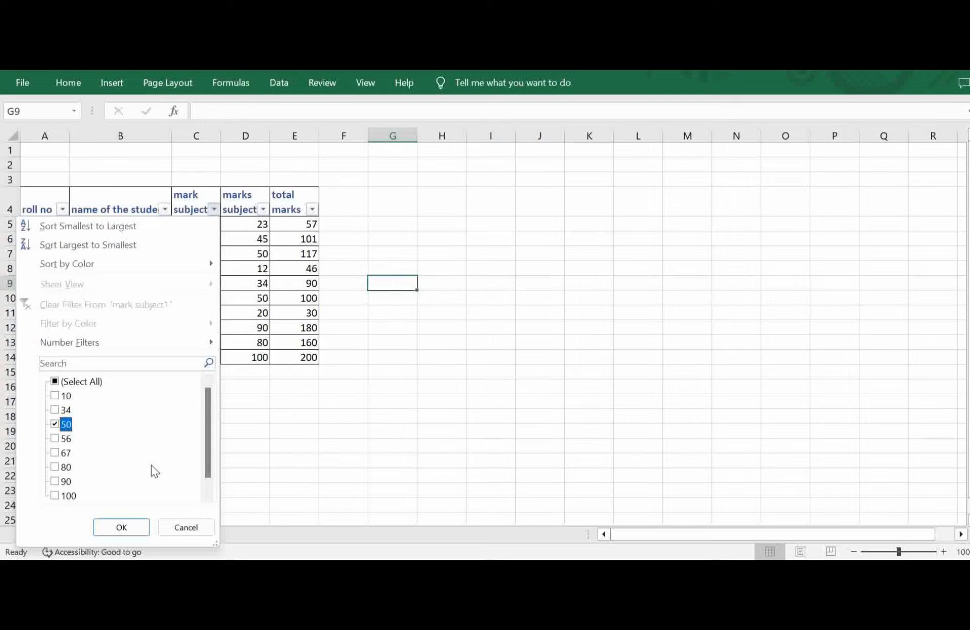
click(132, 529)
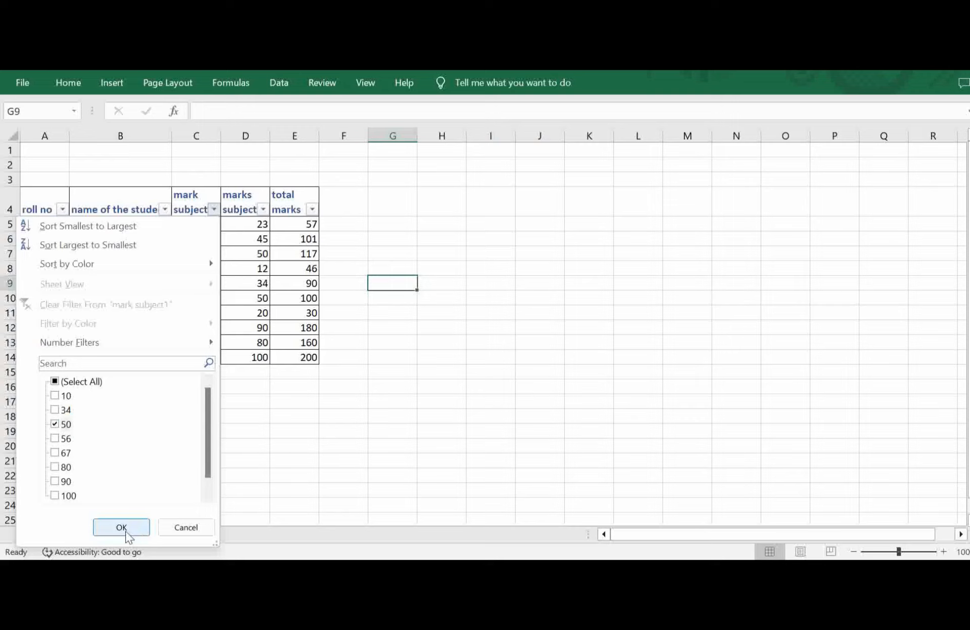
click(126, 532)
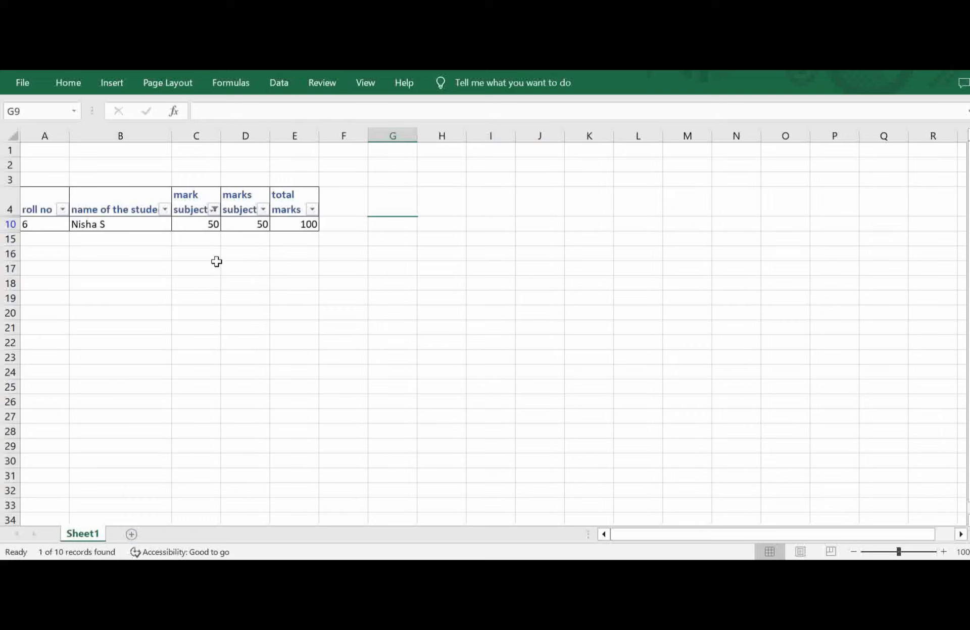
click(214, 210)
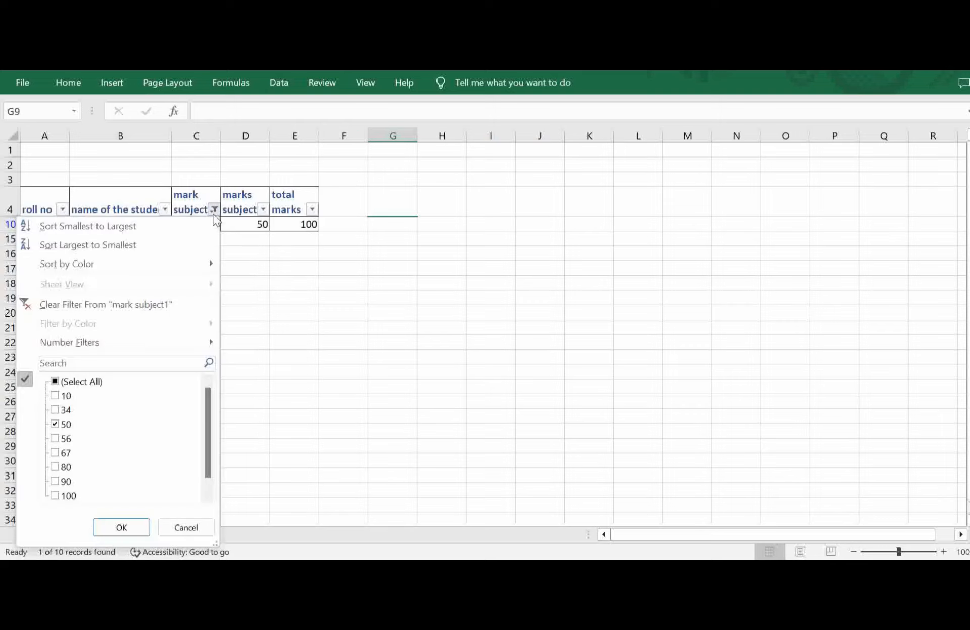
click(120, 306)
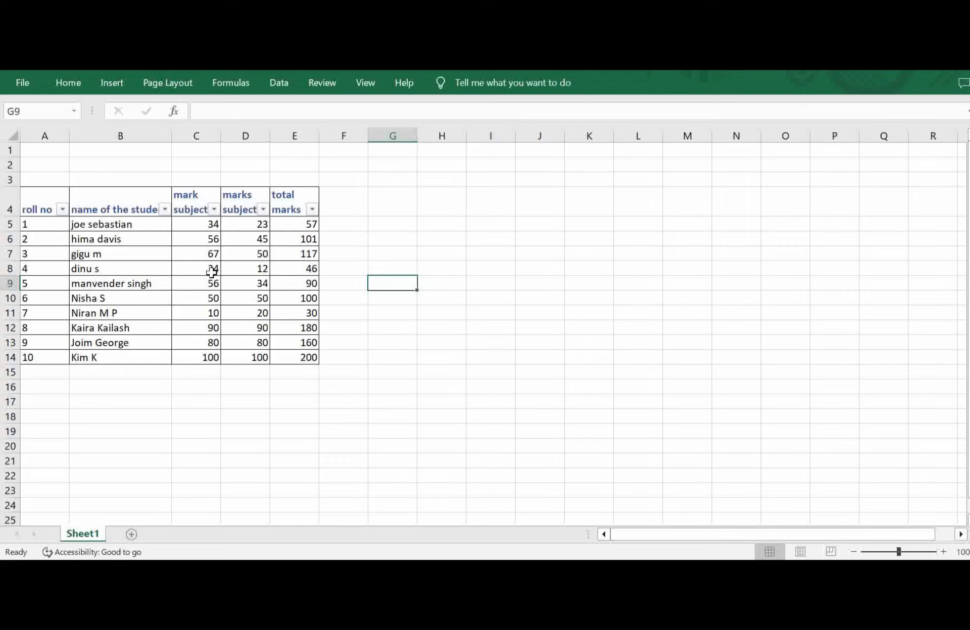
- Filter the mark subject1 column to show only the value 34, and clear that filter again
click(214, 209)
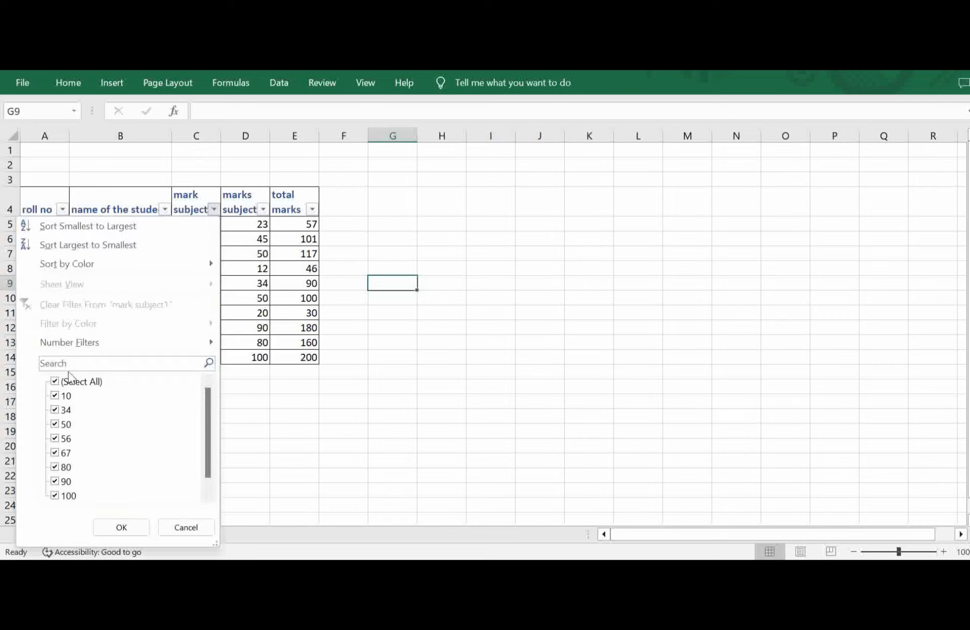
click(55, 383)
click(54, 382)
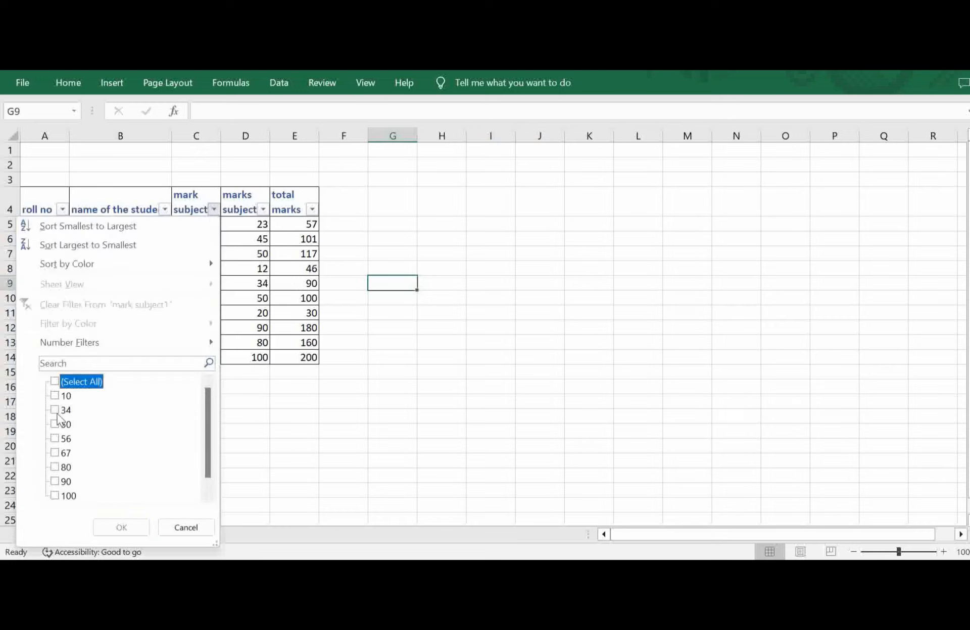
click(54, 410)
click(116, 528)
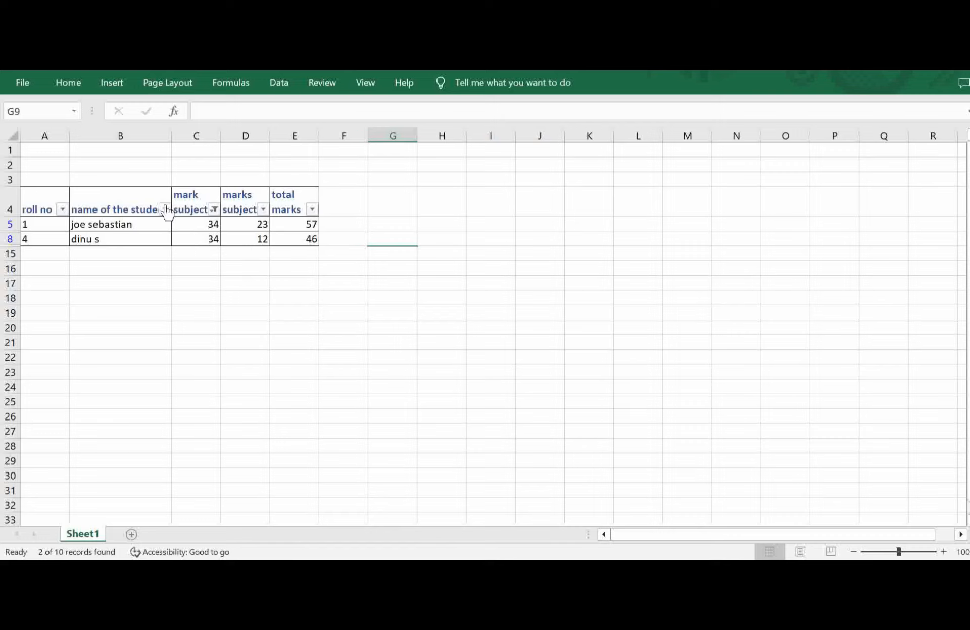
click(214, 209)
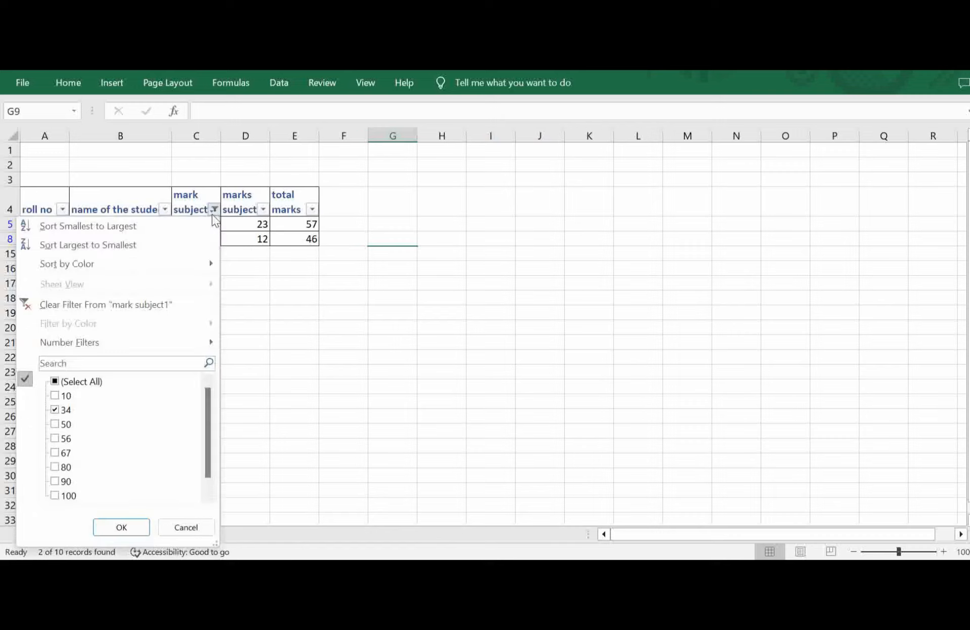
click(114, 305)
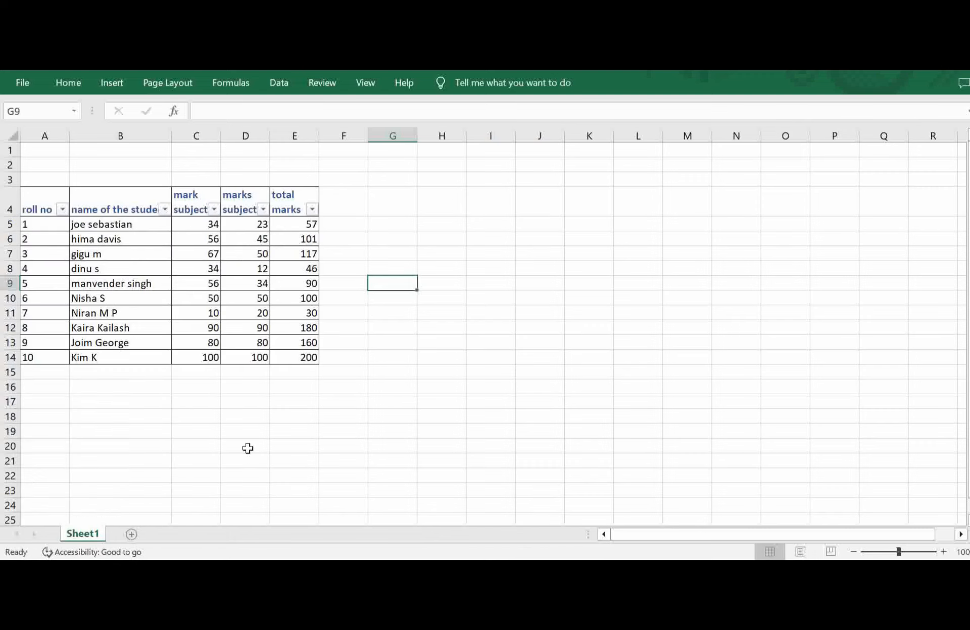
- Apply a Between number filter to mark subject1 for values from 50 to 80 inclusive
click(214, 209)
mouse_move(174, 336)
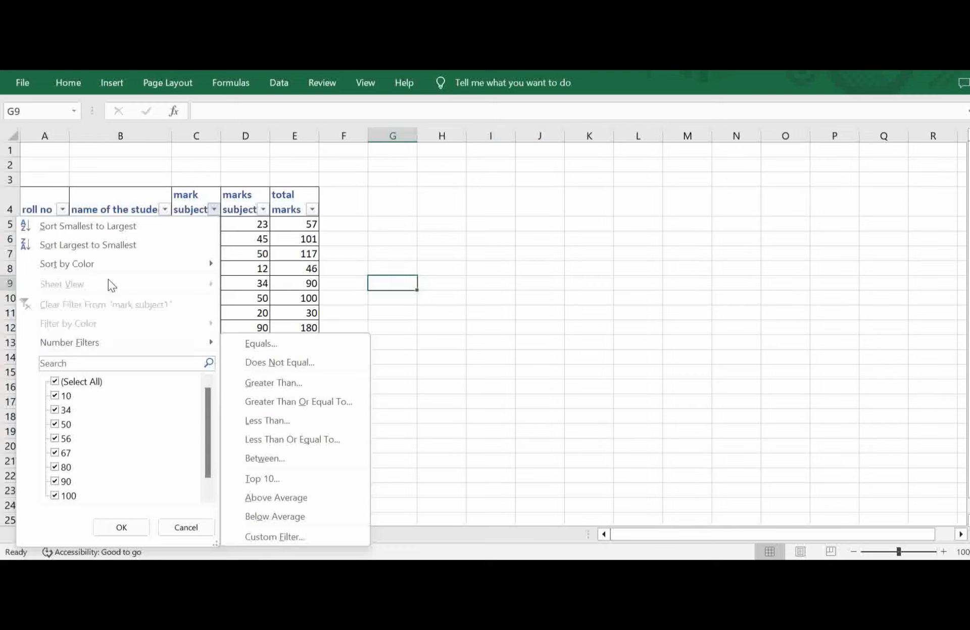
click(269, 458)
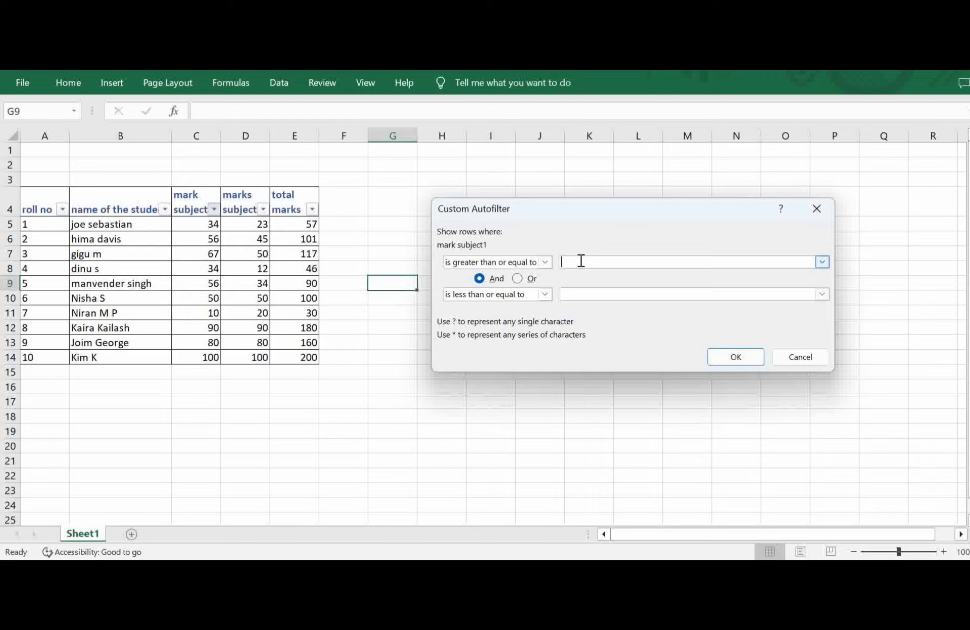
text(50)
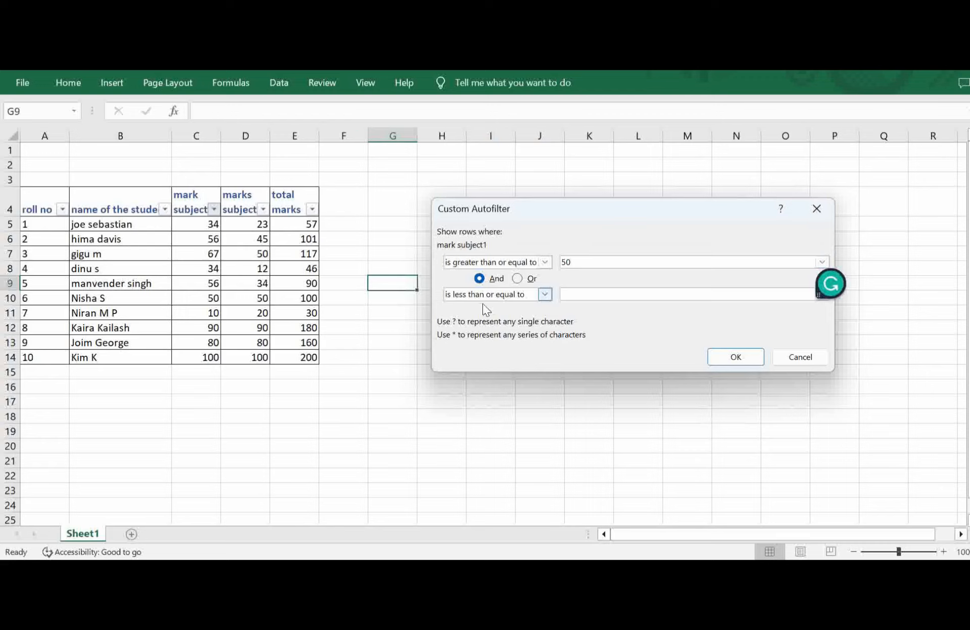
click(582, 294)
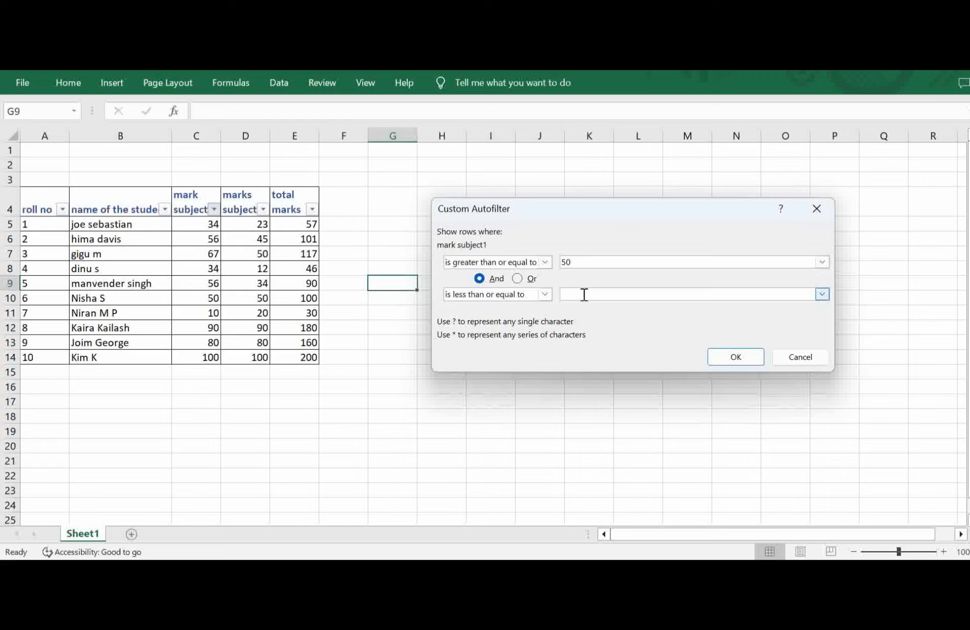
text(80)
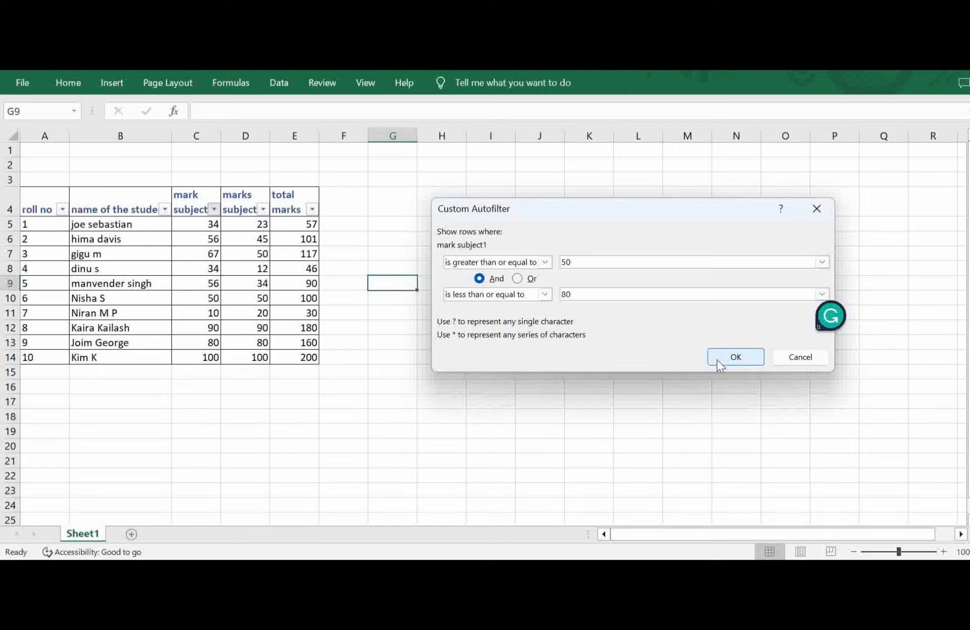
click(729, 358)
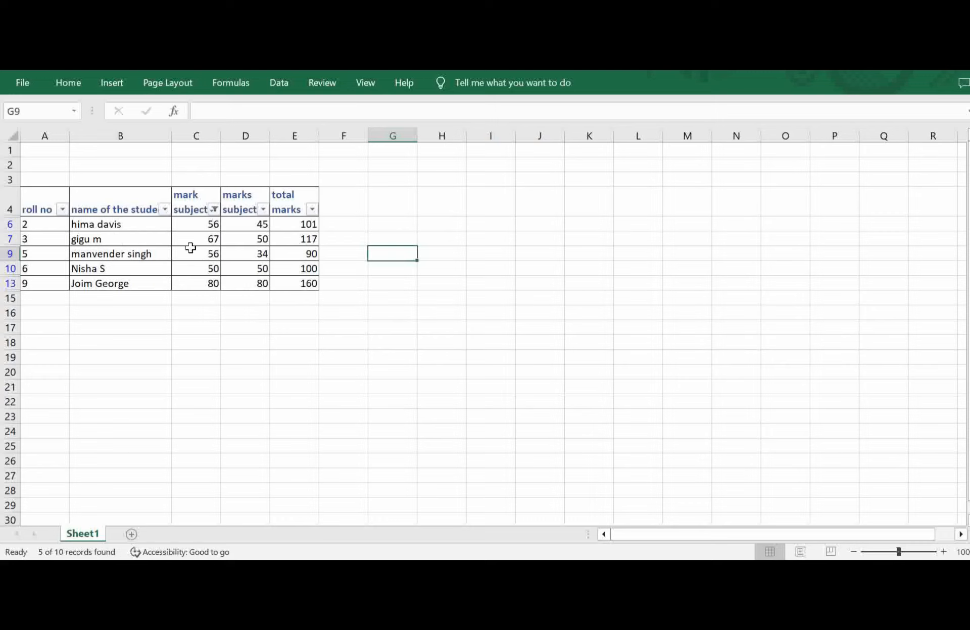
- Replace the range filter on mark subject1 with a number filter showing the top 5 items
click(214, 209)
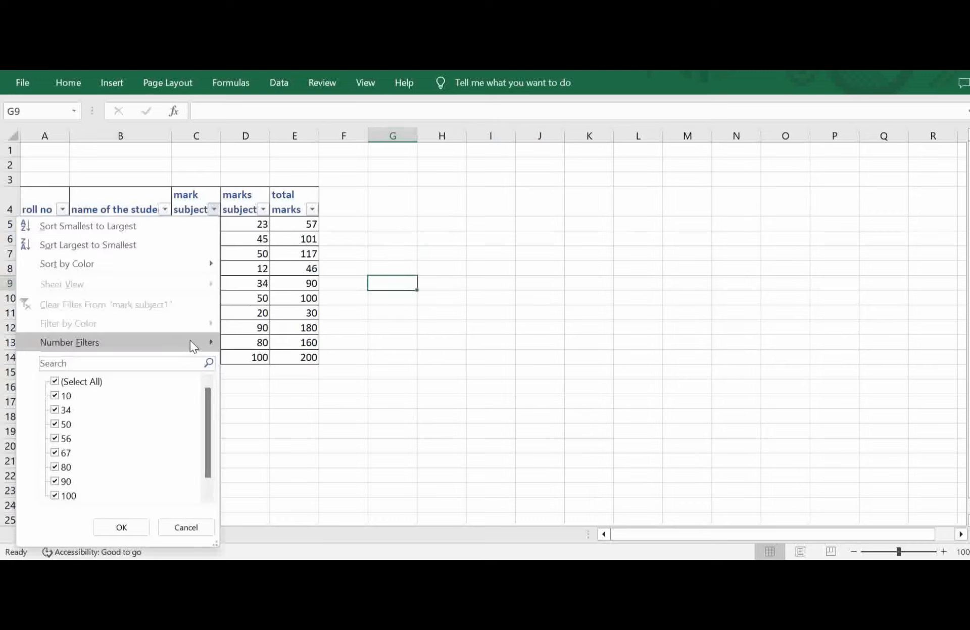
mouse_move(207, 345)
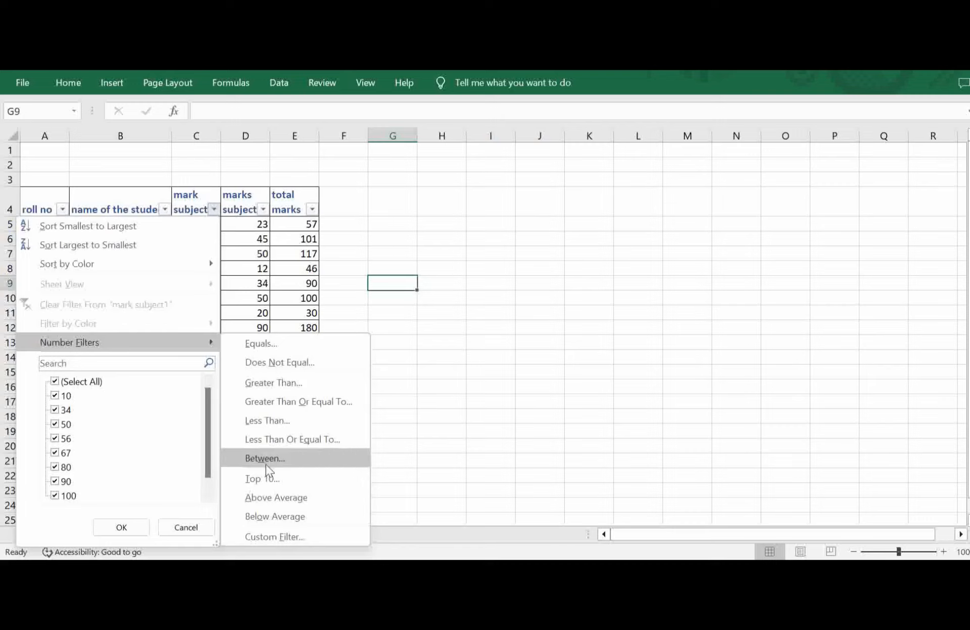
click(275, 482)
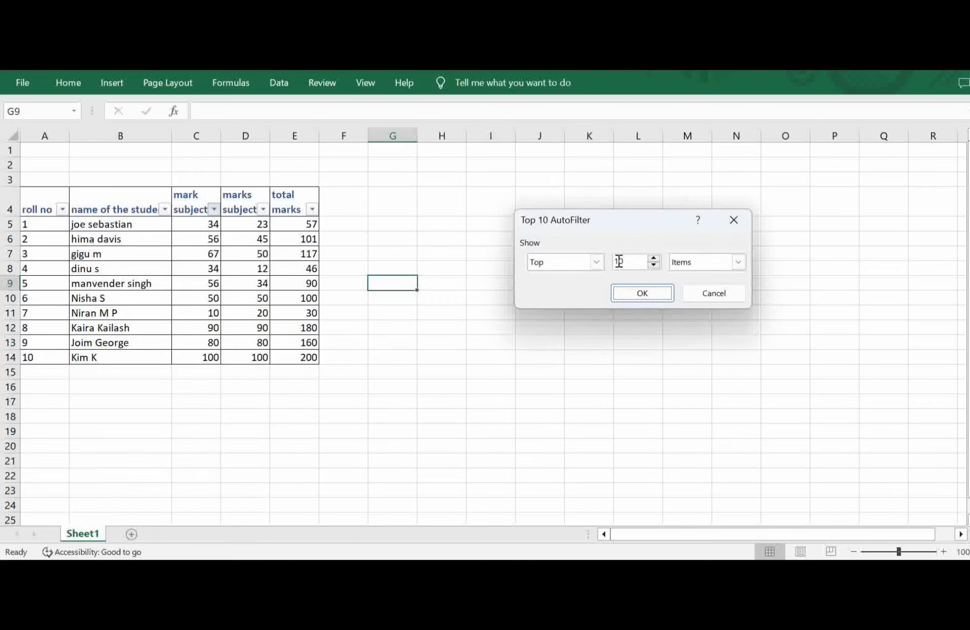
double_click(654, 265)
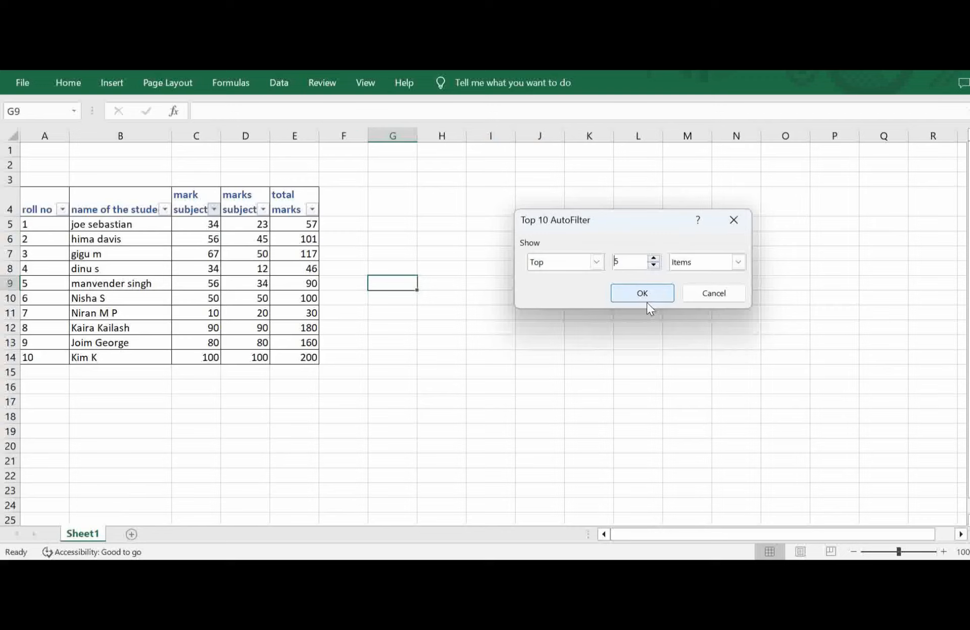
click(738, 262)
click(739, 267)
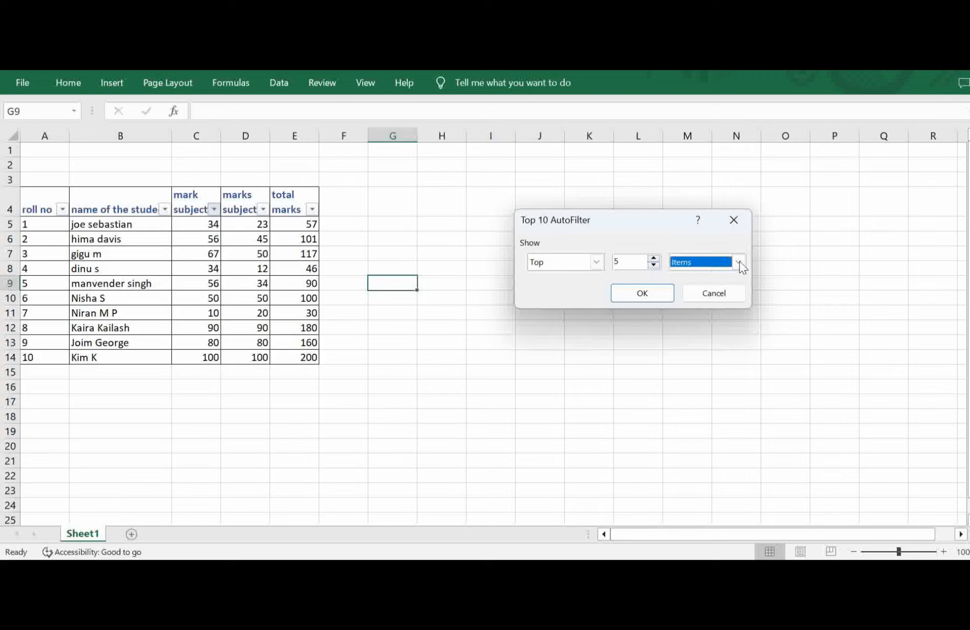
click(640, 296)
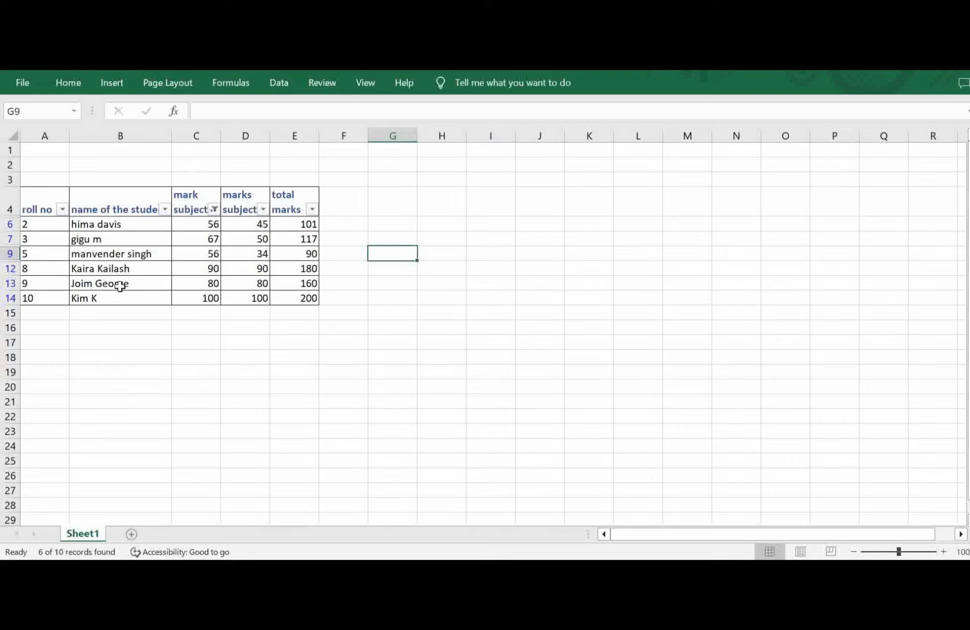
- Clear the top-items filter from the mark subject1 column
click(205, 228)
click(211, 258)
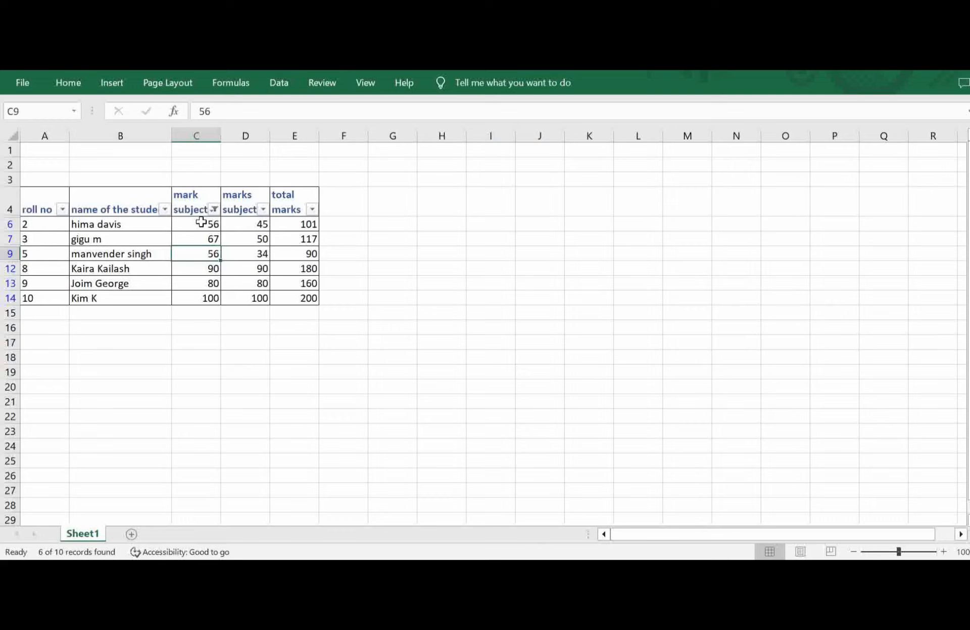
click(213, 210)
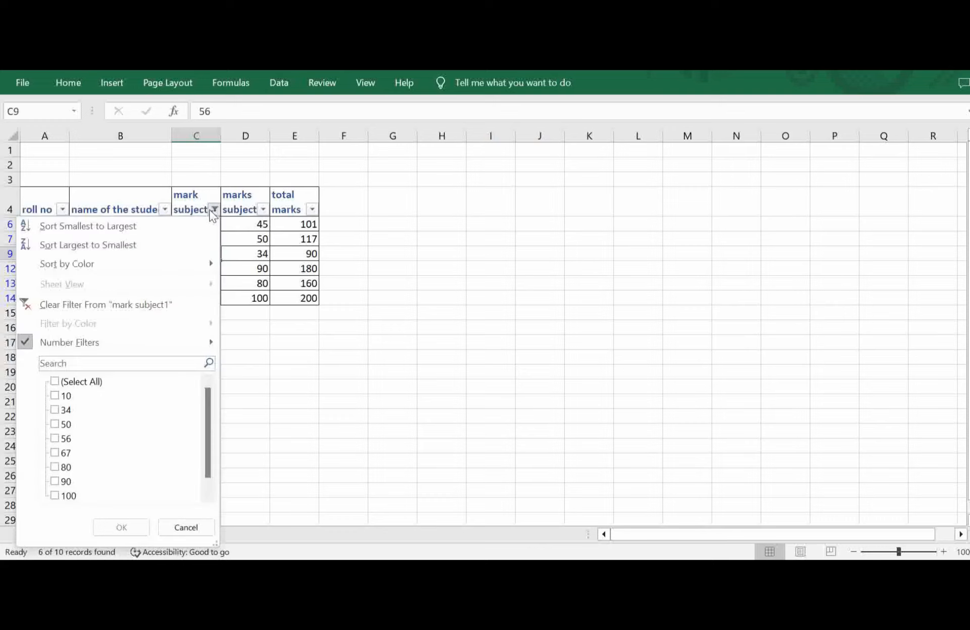
click(109, 303)
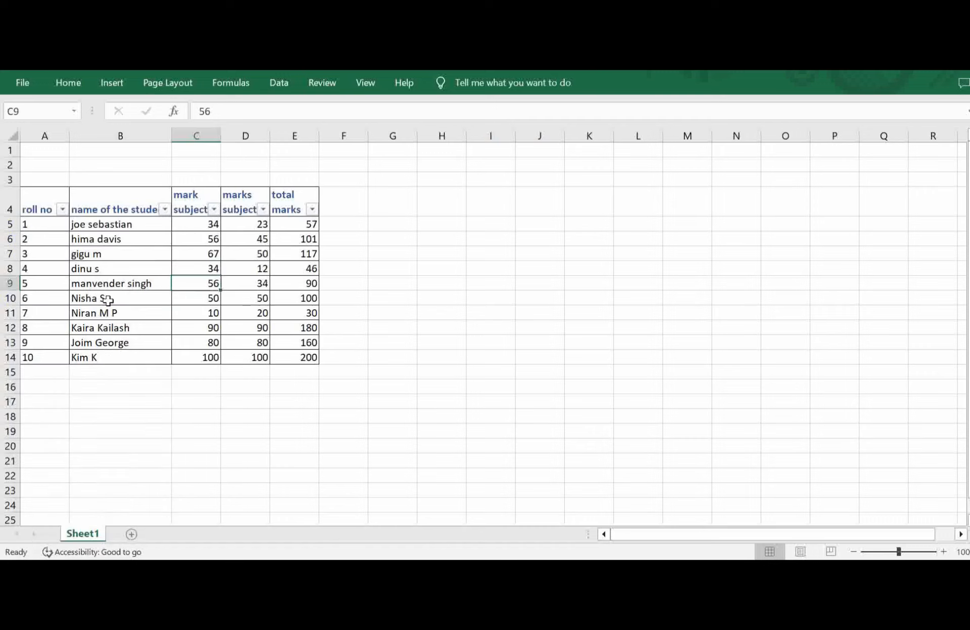
- Filter the marks subject2 column to hide rows with the value 12
click(263, 209)
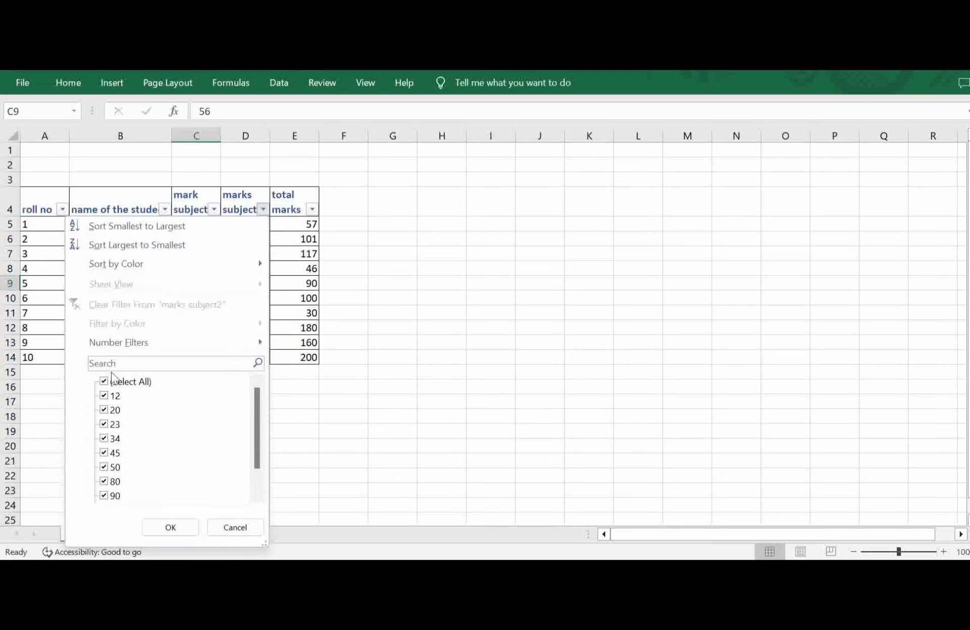
click(104, 398)
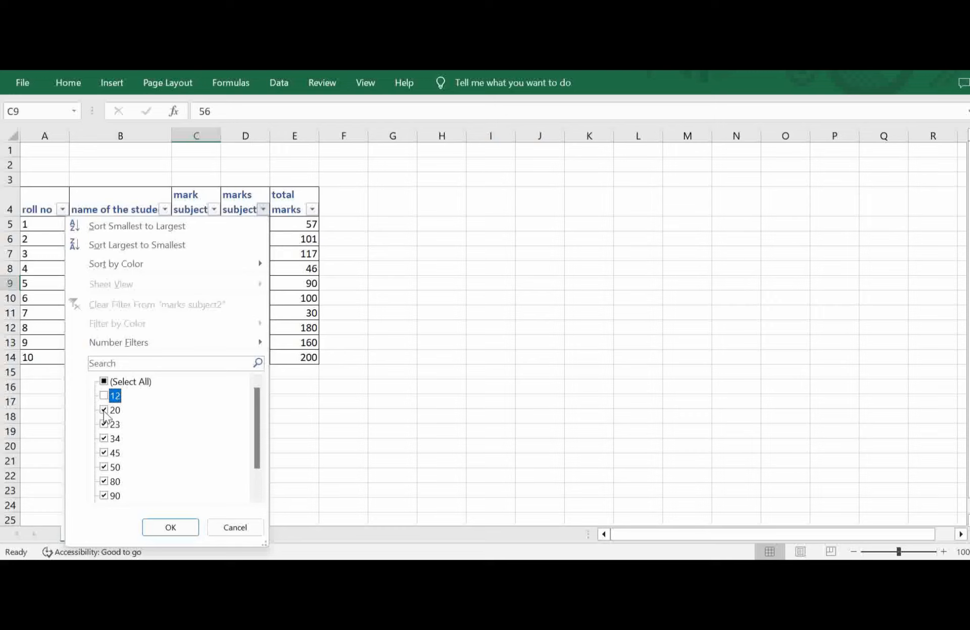
click(170, 528)
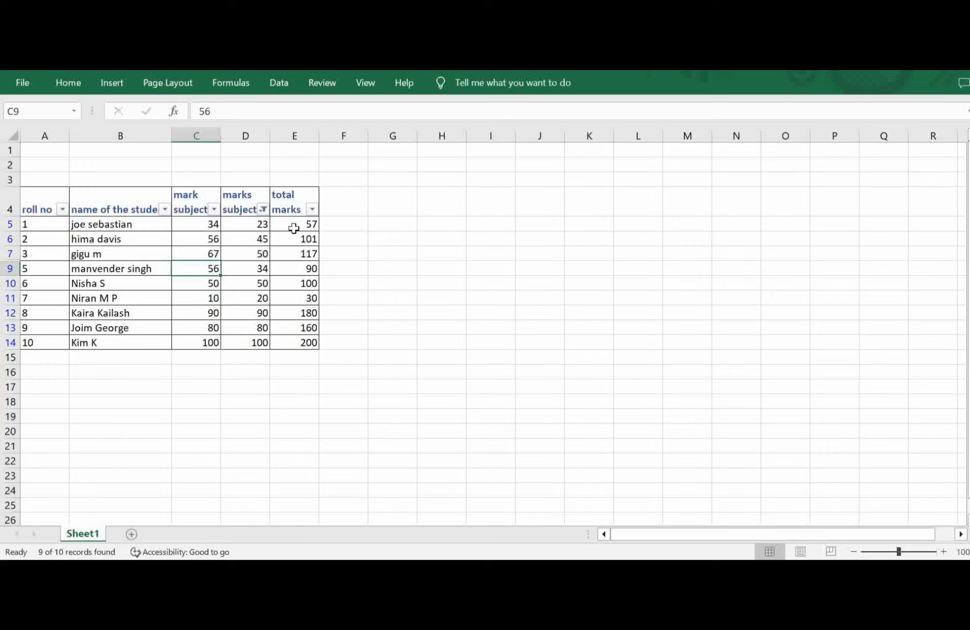
- Extend the marks subject2 filter to also hide rows with the values 20, 23, 34 and 45
click(263, 210)
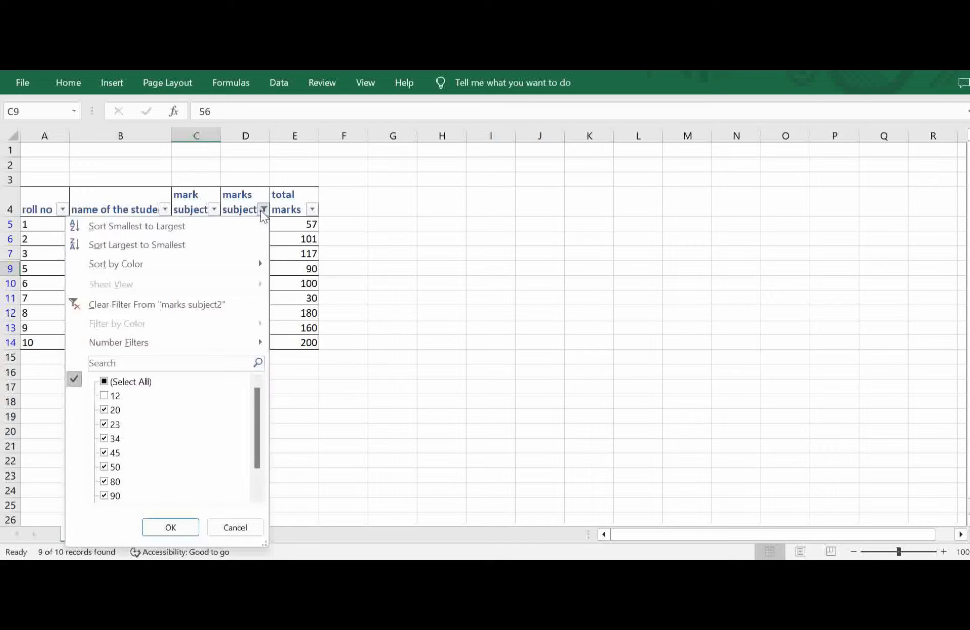
click(104, 410)
click(104, 453)
click(103, 453)
click(104, 425)
click(104, 439)
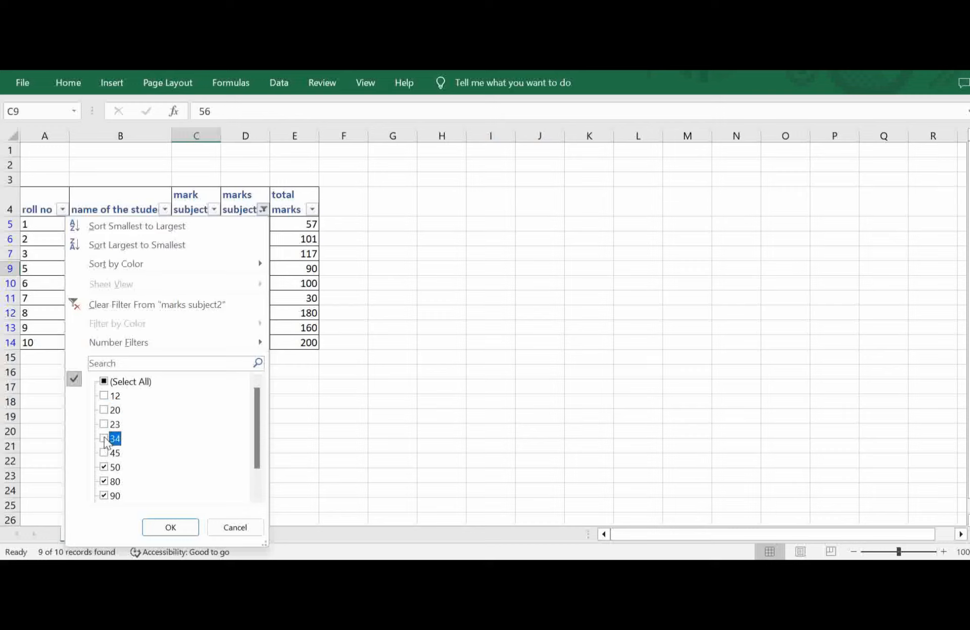
click(169, 529)
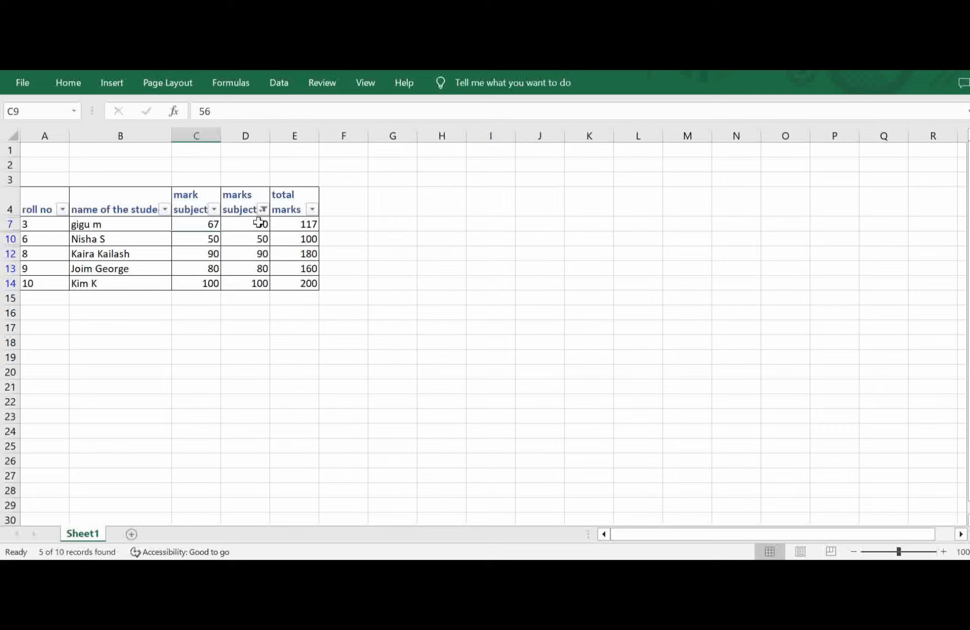
- Apply a Greater Than number filter of 70 to the mark subject1 column
click(214, 209)
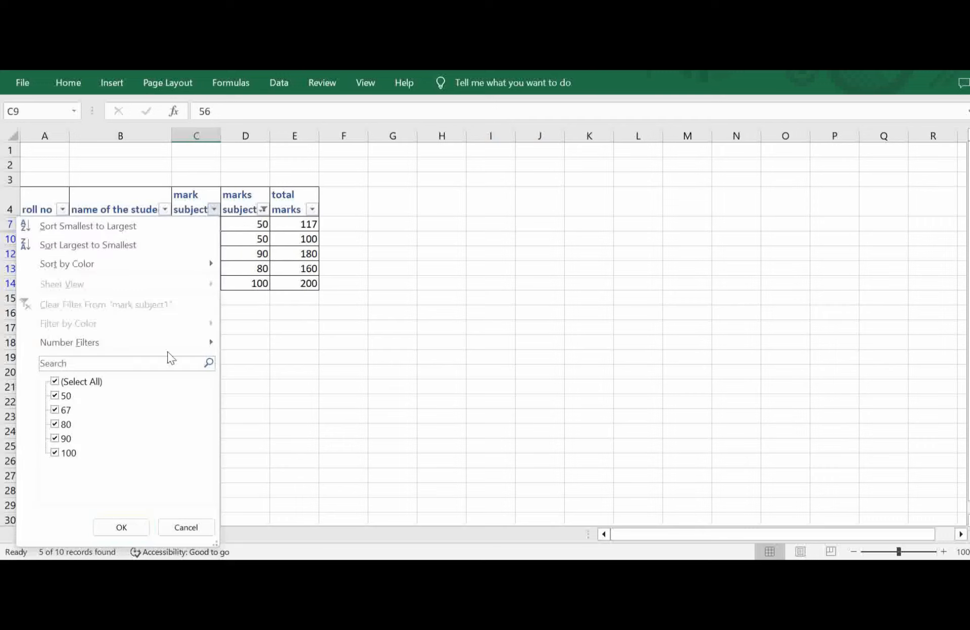
mouse_move(196, 341)
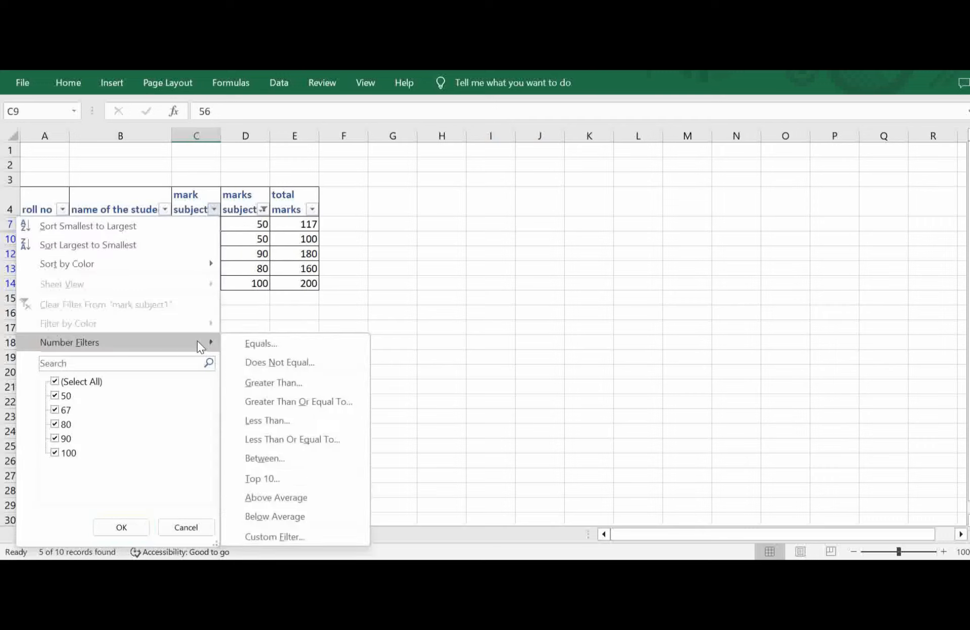
click(271, 381)
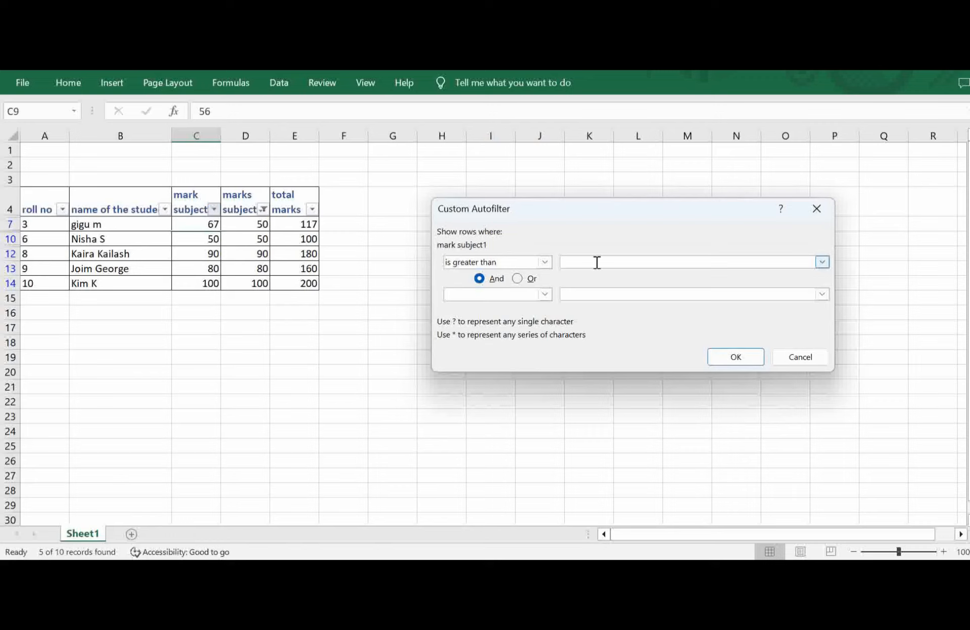
text(70)
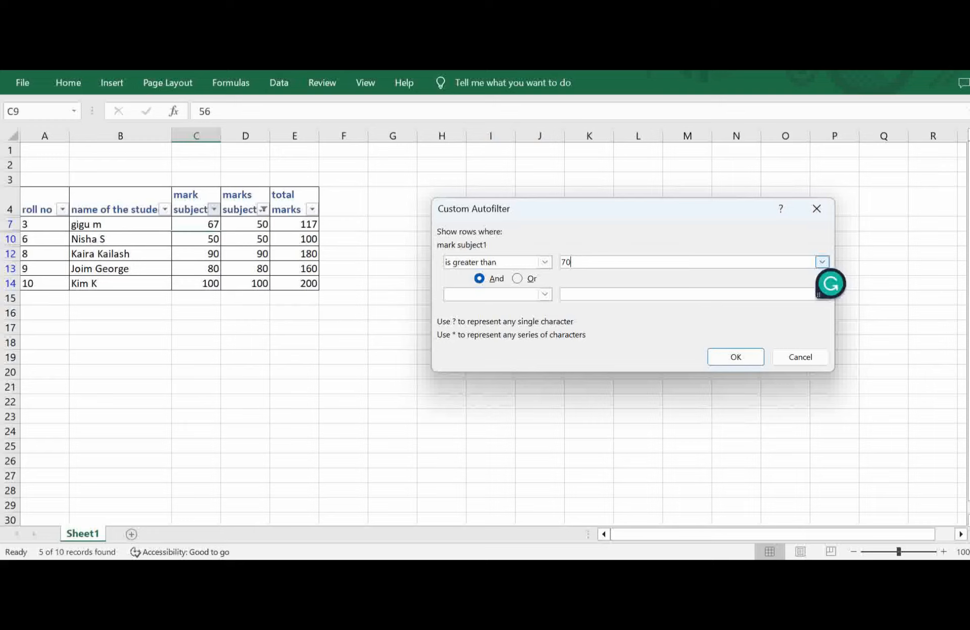
click(736, 359)
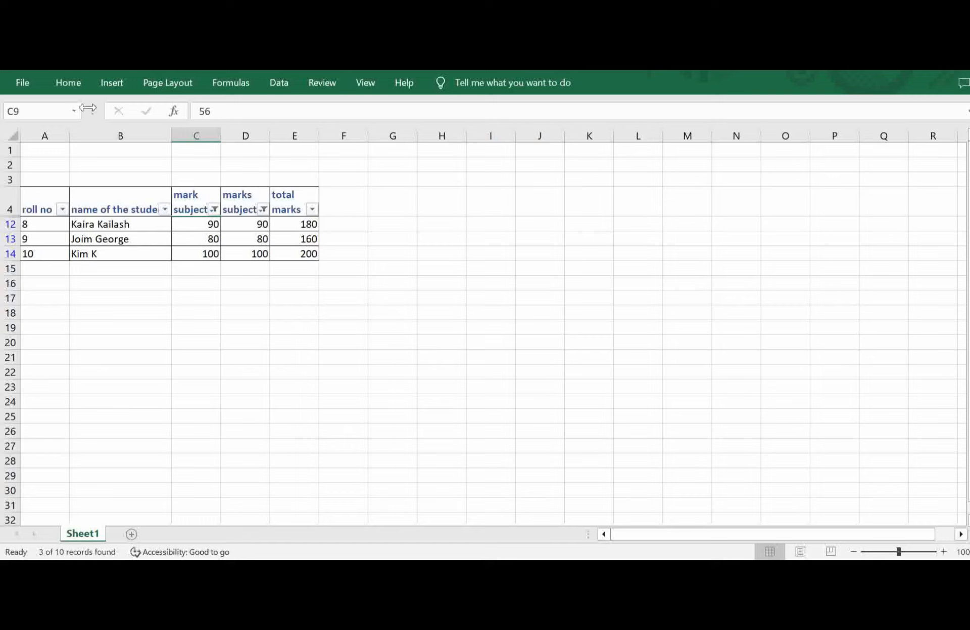
- Select cell A14 in the roll no column of the filtered table and bring up the sorting and filtering commands
click(26, 253)
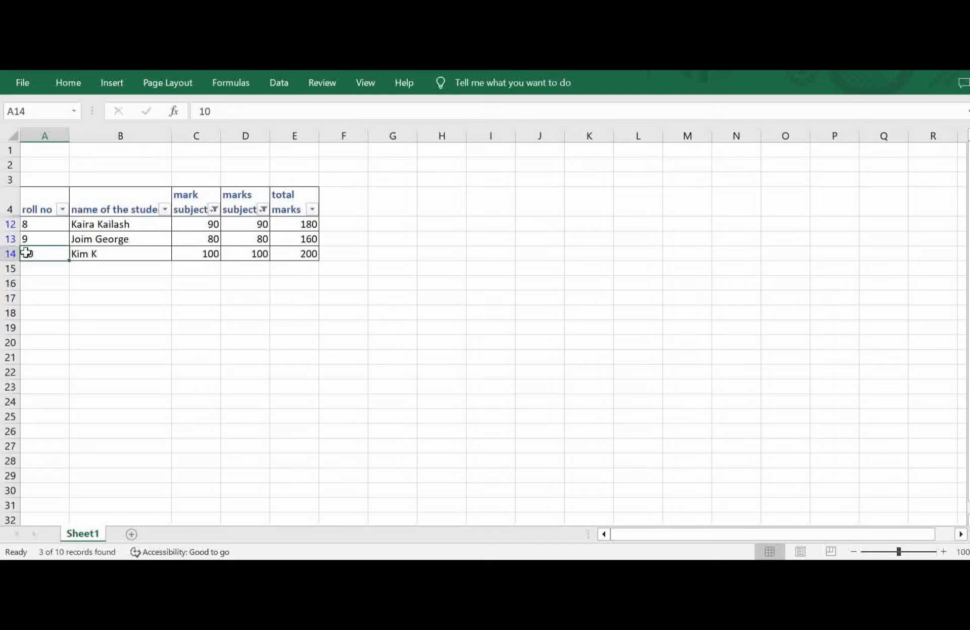
click(67, 84)
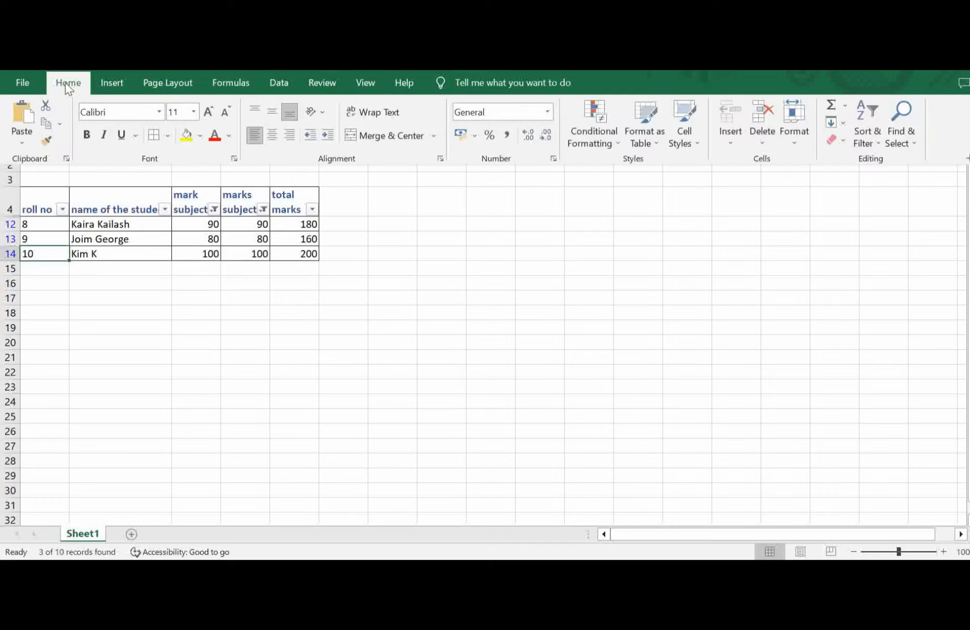